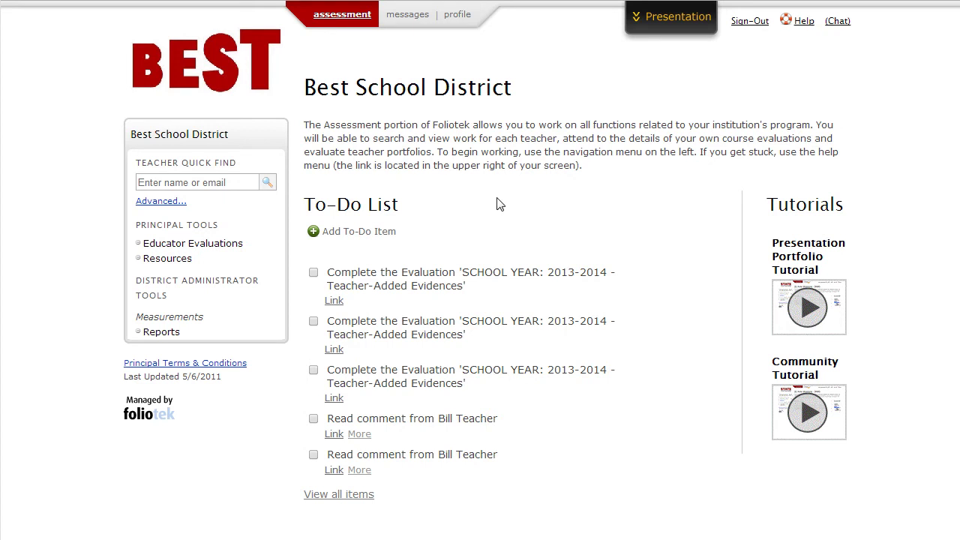
Step: Search Teacher Quick Find for the teacher's surname
left_click(234, 183)
type("richland")
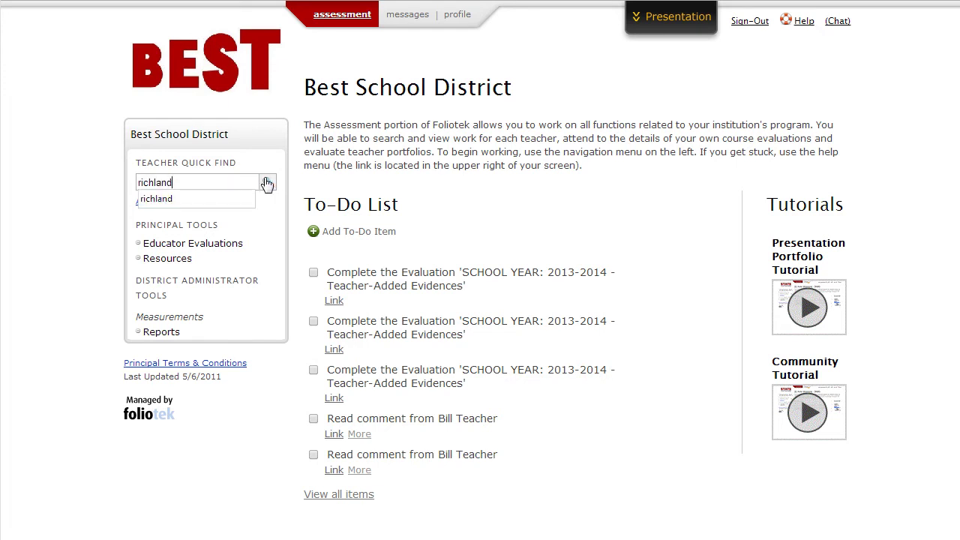
left_click(268, 187)
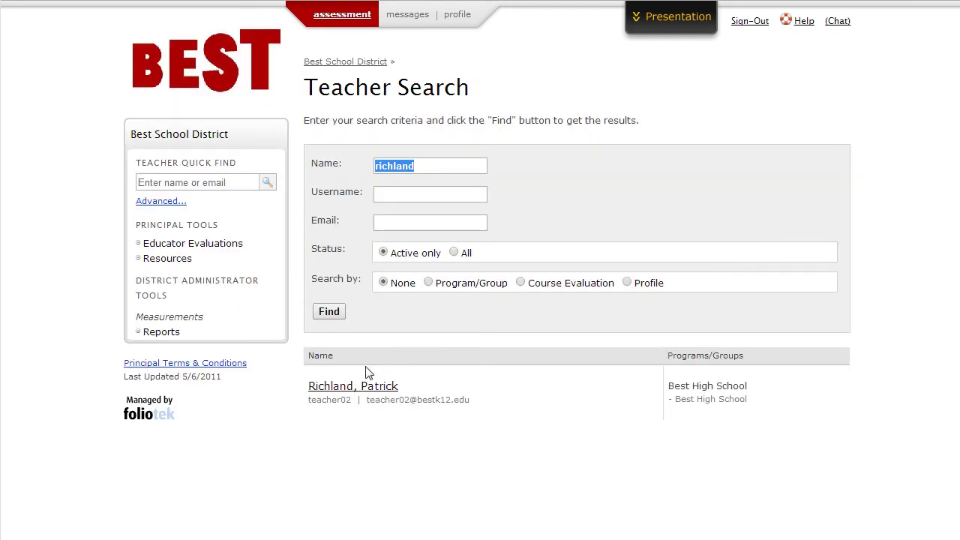
Step: Open the teacher's portfolio and expand the 2013–2014 Observations evidence
left_click(342, 390)
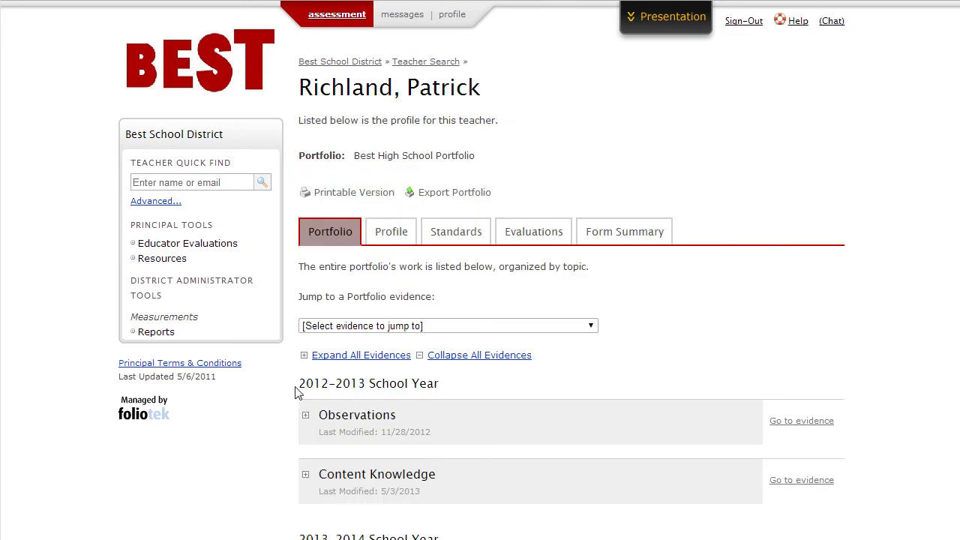
scroll(285, 388, "down", 2)
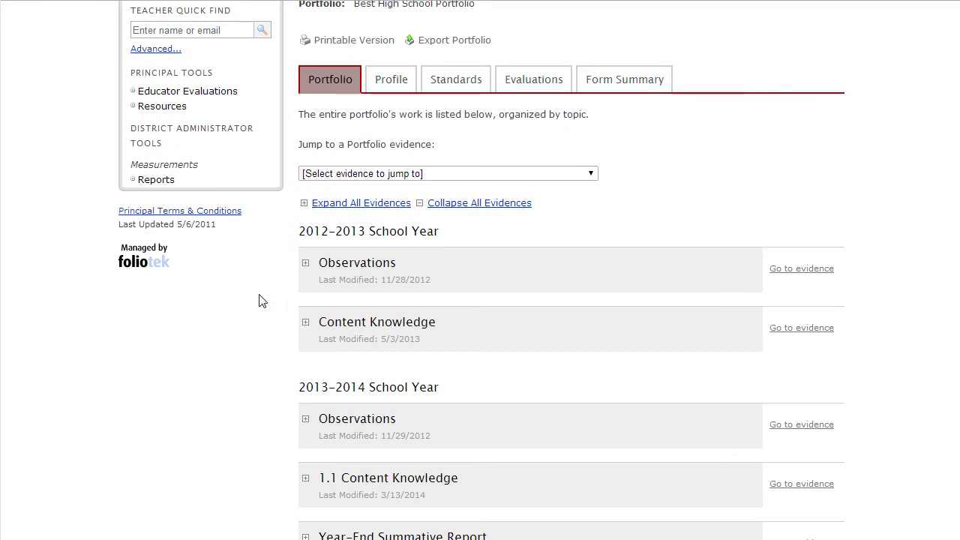
scroll(262, 399, "down", 1)
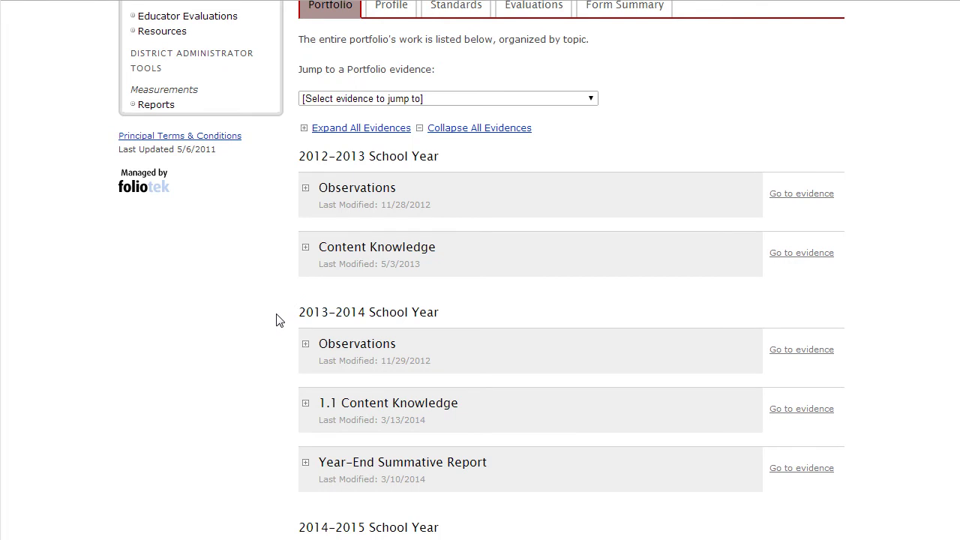
left_click(305, 344)
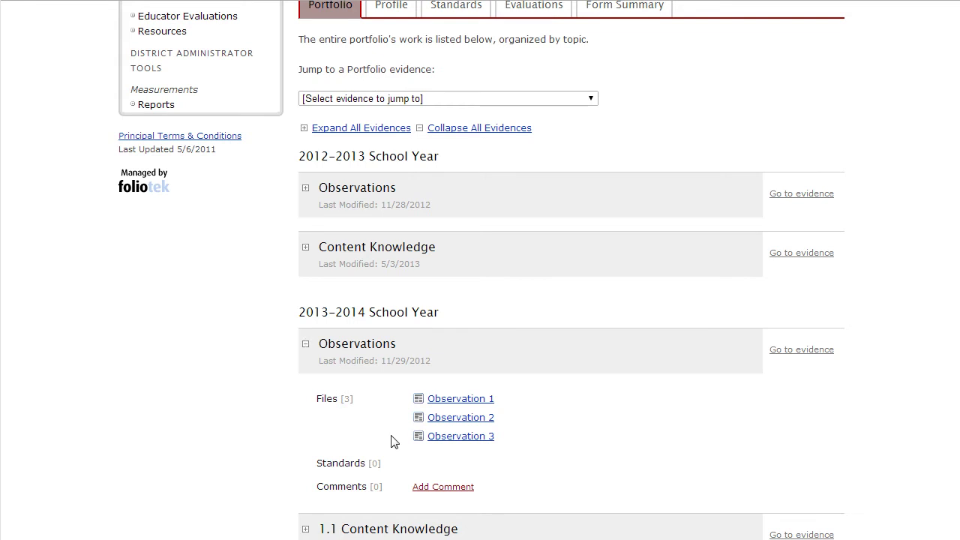
Step: Expand the Year-End Summative Report evidence and open the Observation 1 file
scroll(255, 390, "down", 1)
scroll(253, 386, "down", 1)
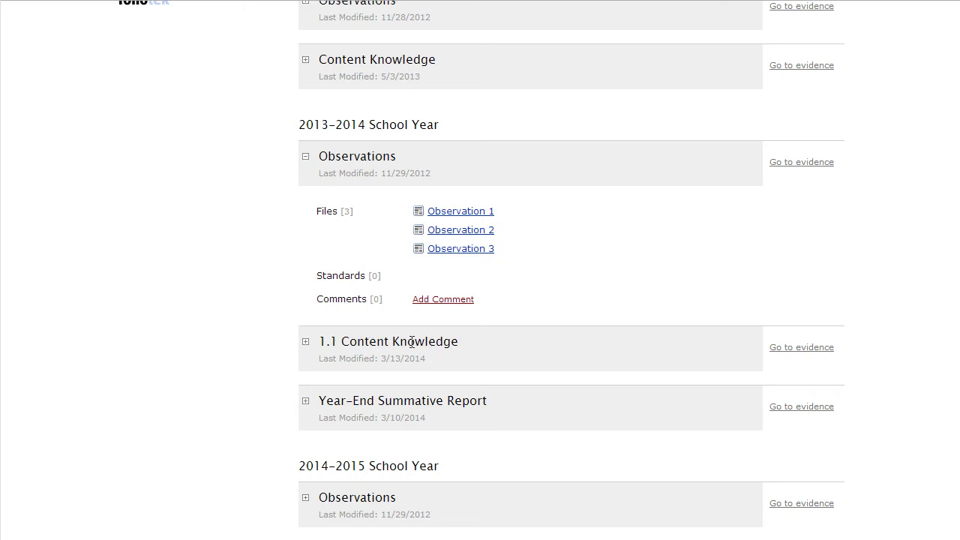
left_click(306, 403)
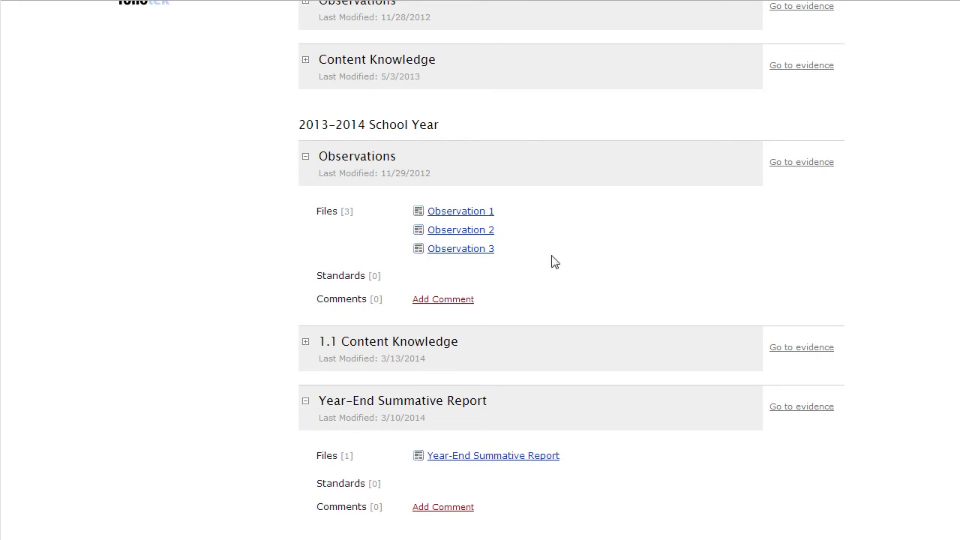
left_click(453, 214)
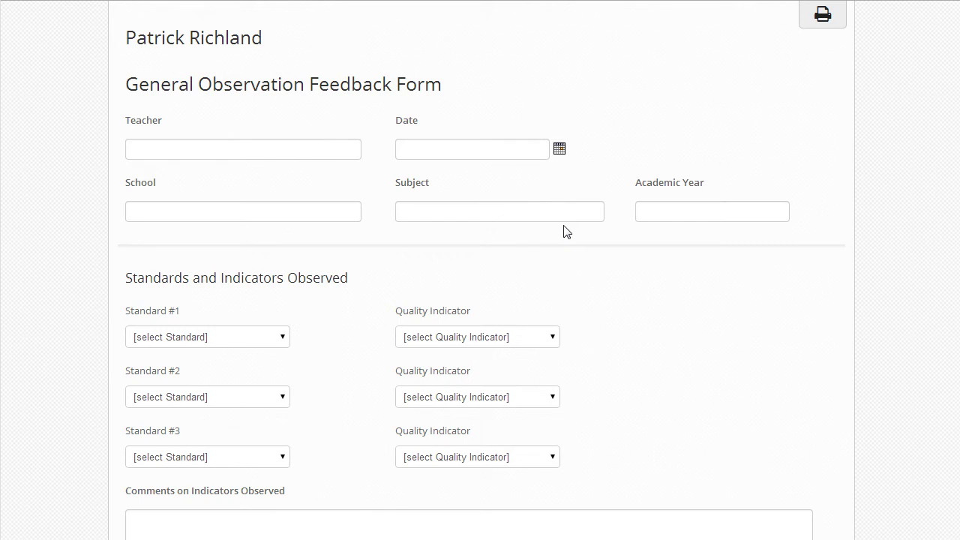
scroll(357, 282, "down", 3)
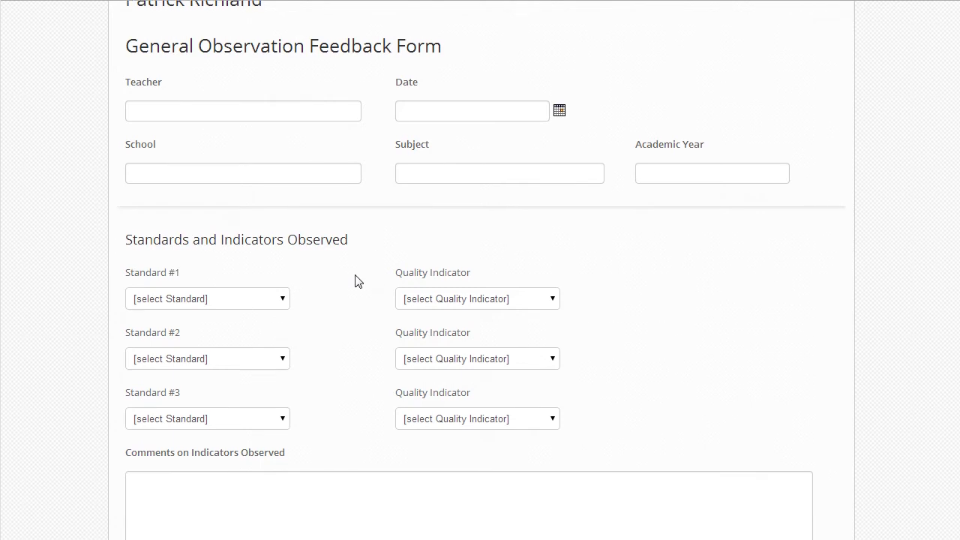
scroll(358, 285, "down", 15)
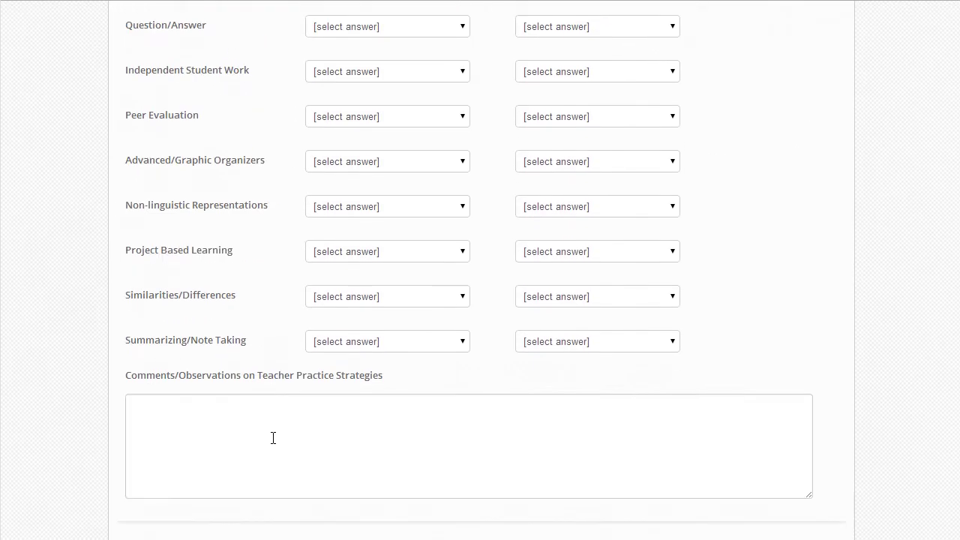
scroll(274, 443, "down", 3)
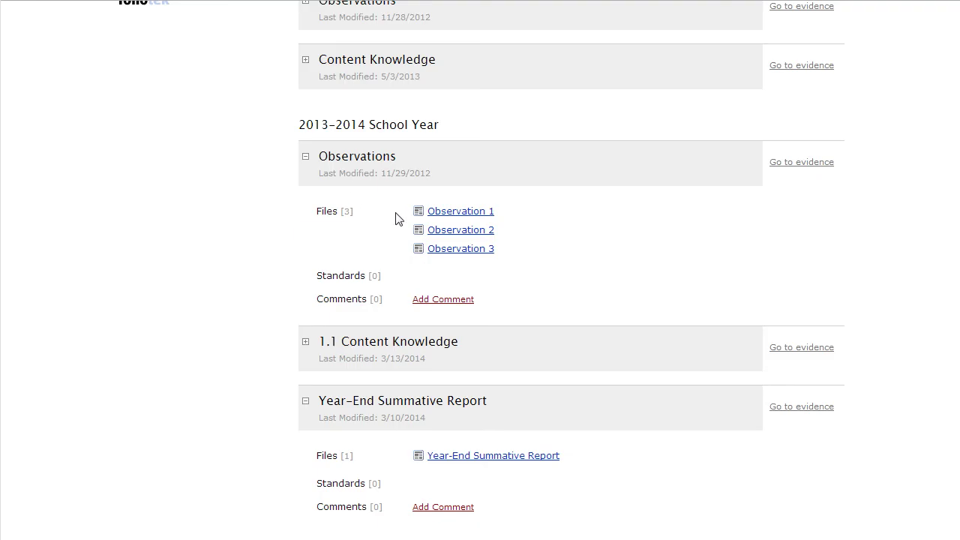
Step: Collapse Observations, review the 1.1 Content Knowledge files, then collapse that entry too
left_click(306, 159)
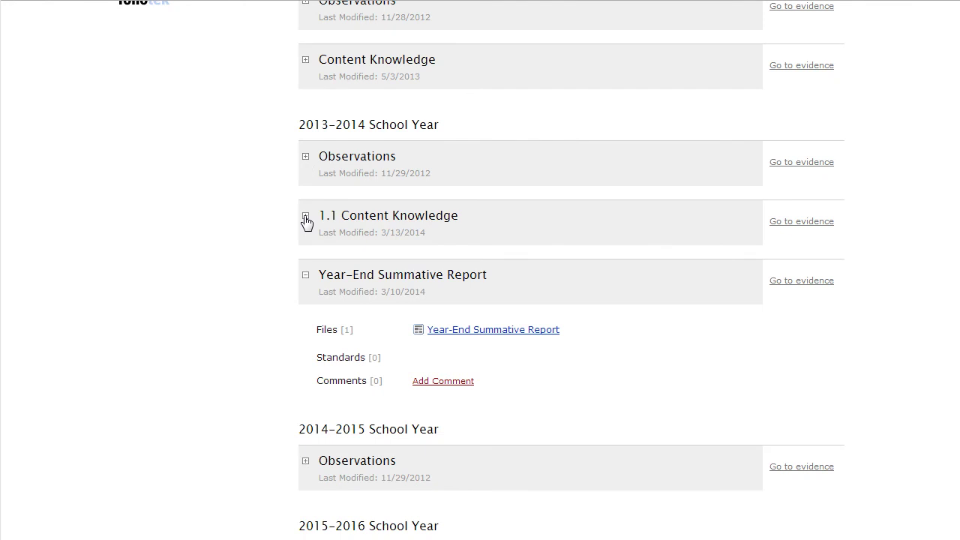
left_click(306, 218)
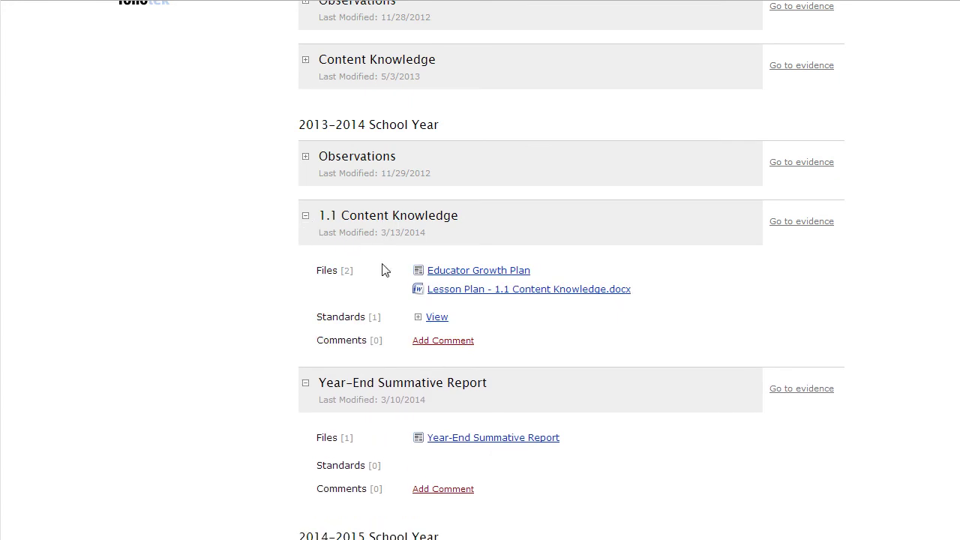
left_click_drag(381, 270, 456, 277)
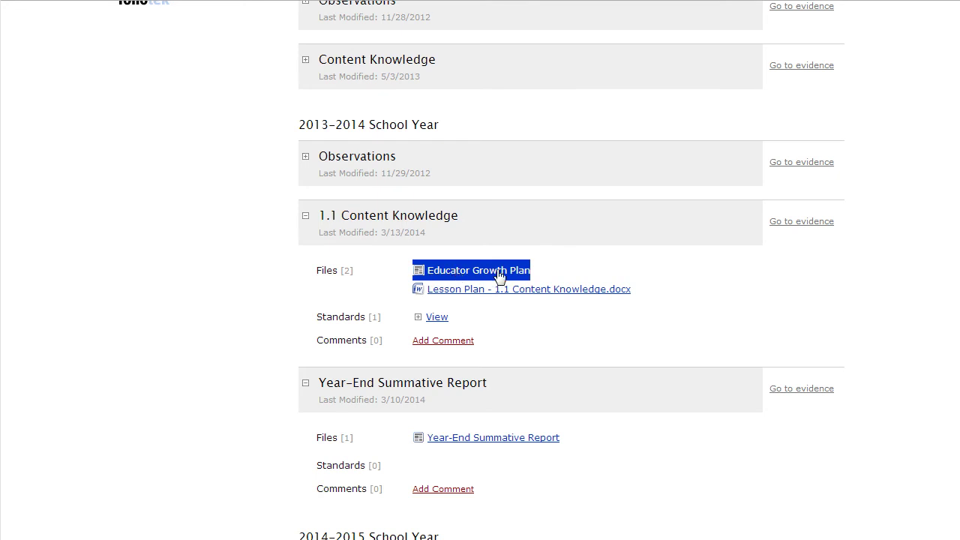
left_click_drag(534, 278, 627, 295)
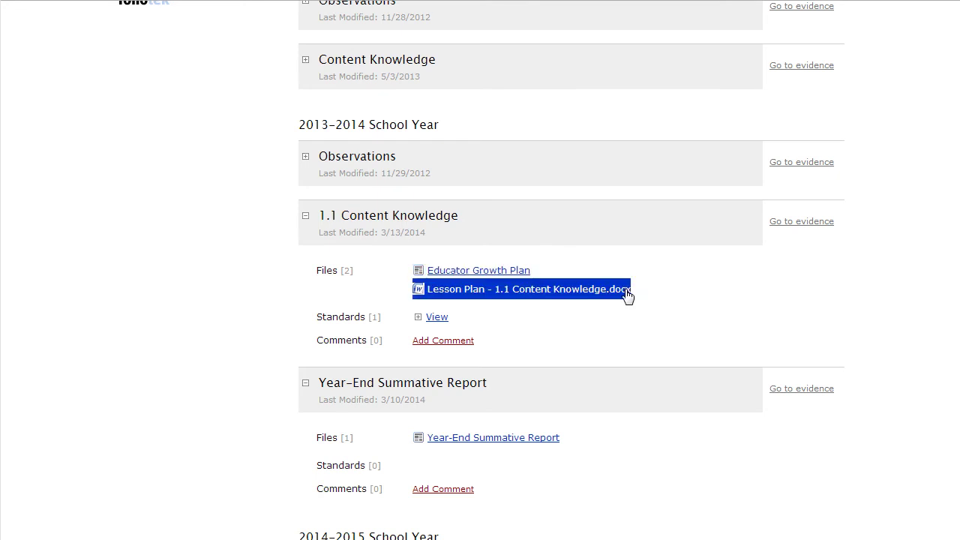
left_click(560, 313)
left_click(306, 218)
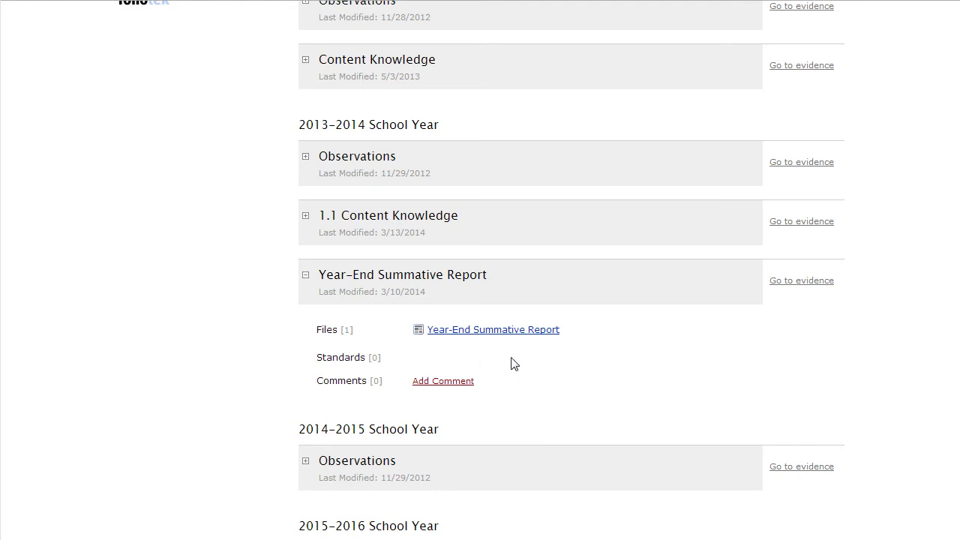
Step: View the Year-End Summative Report form down to its Overall Teacher Rating table
left_click(478, 337)
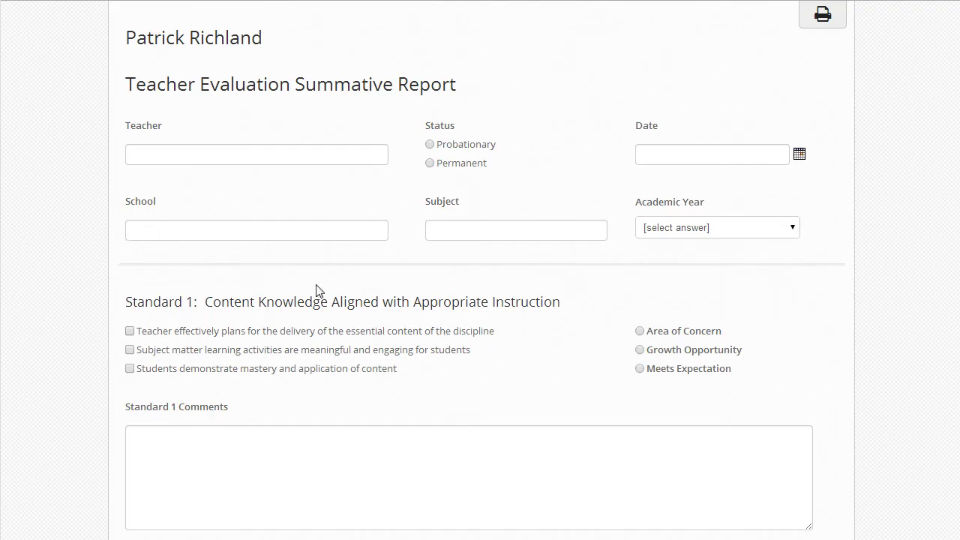
scroll(305, 288, "down", 15)
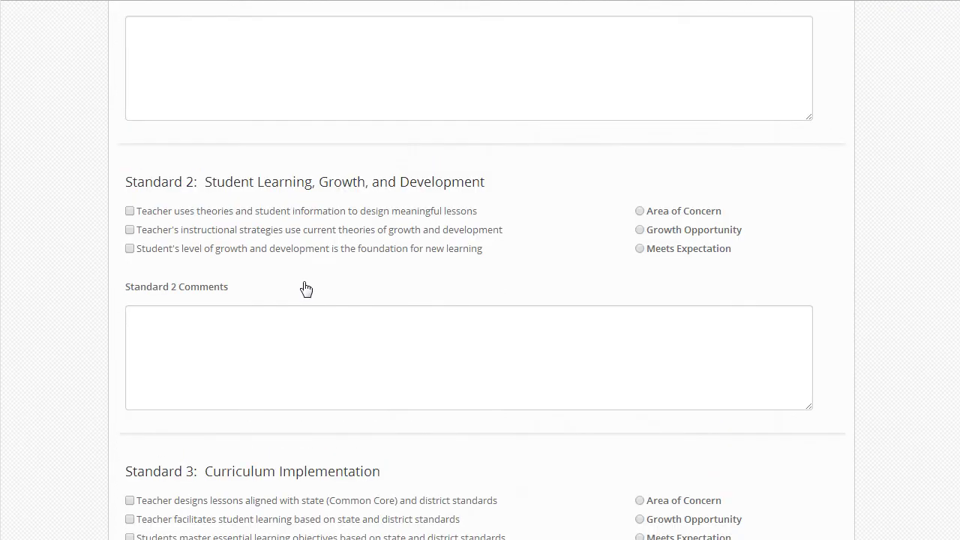
scroll(306, 288, "down", 20)
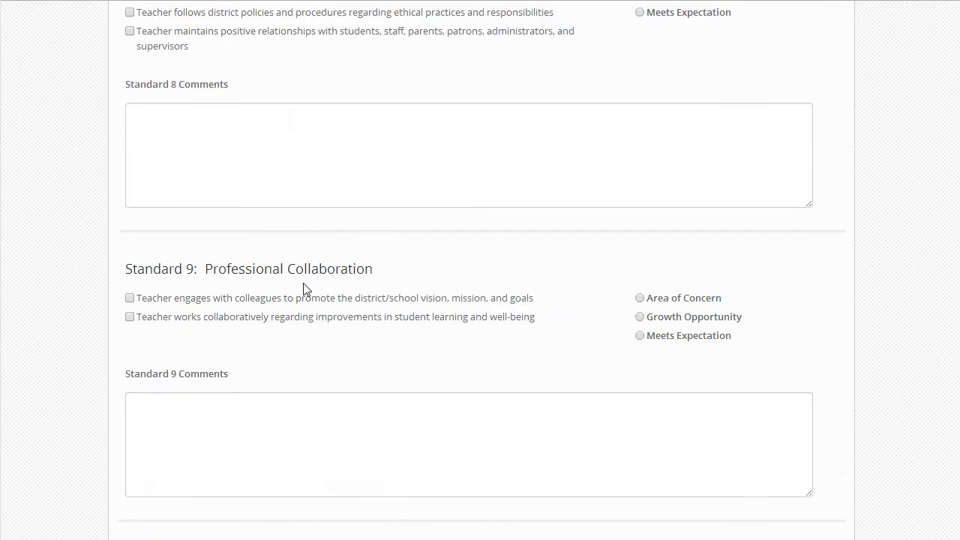
scroll(305, 283, "down", 3)
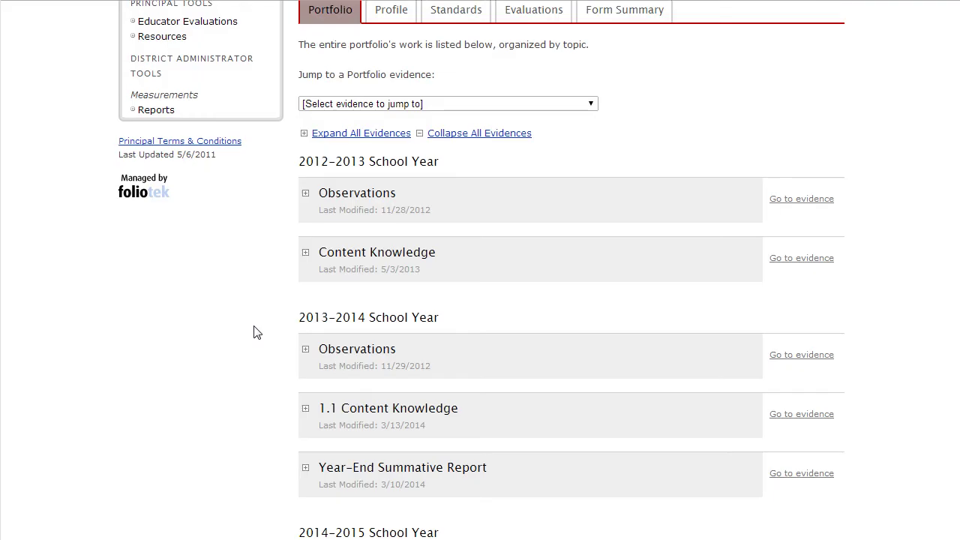
scroll(253, 332, "up", 3)
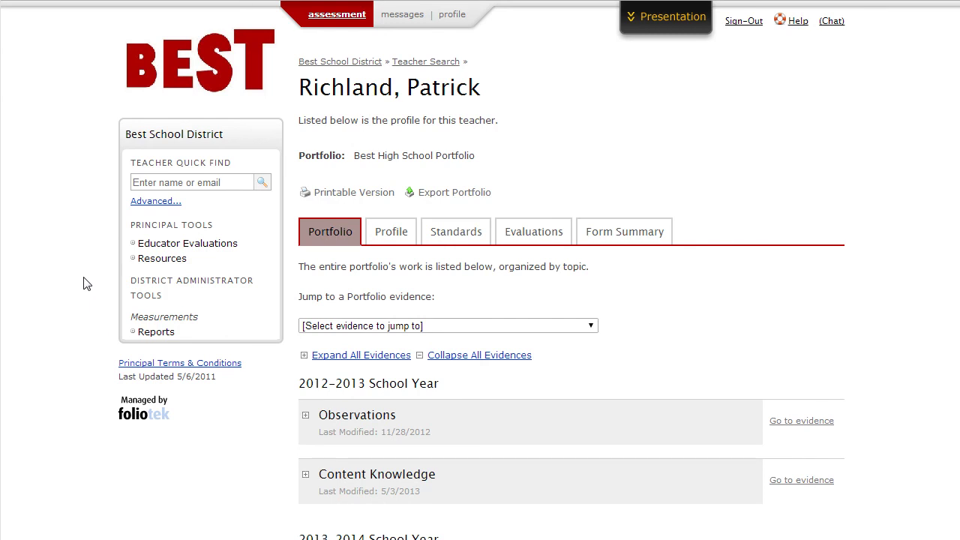
Step: Open Educator Evaluations and locate the teacher's Not Started 1.1 Content Knowledge row
left_click(206, 251)
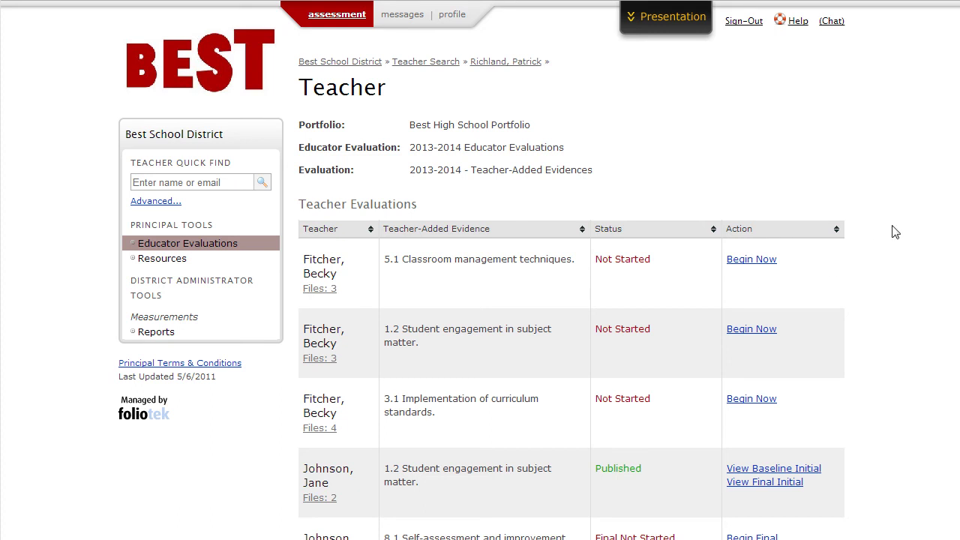
scroll(895, 232, "down", 1)
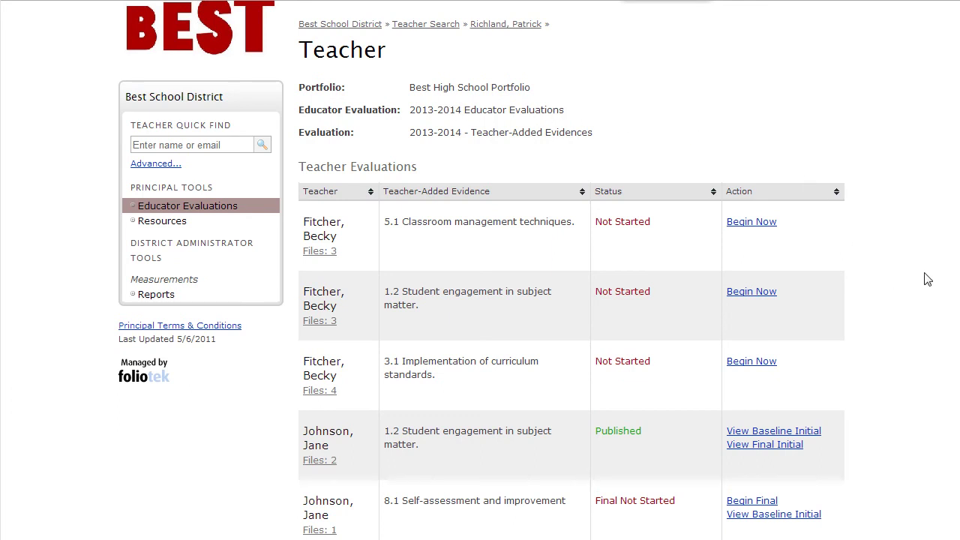
scroll(928, 279, "down", 3)
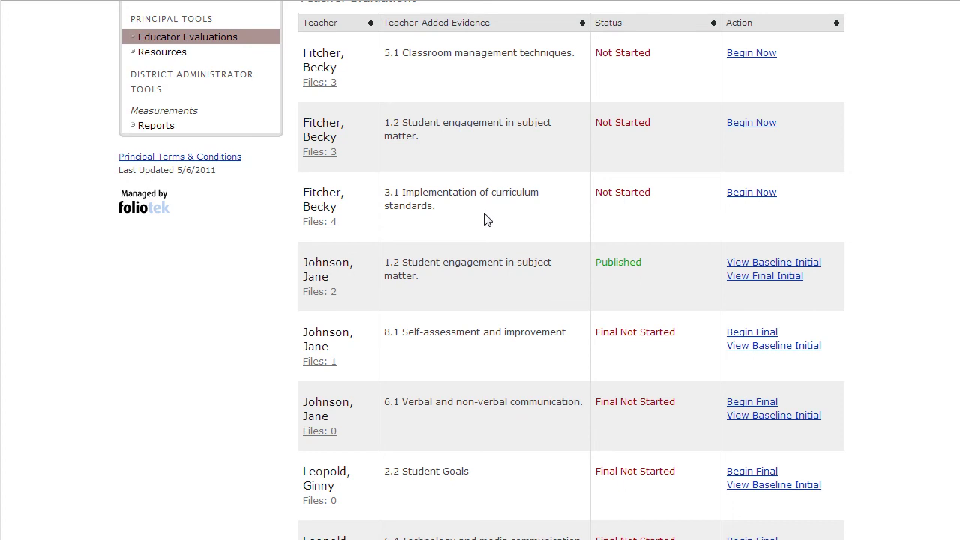
scroll(757, 234, "down", 2)
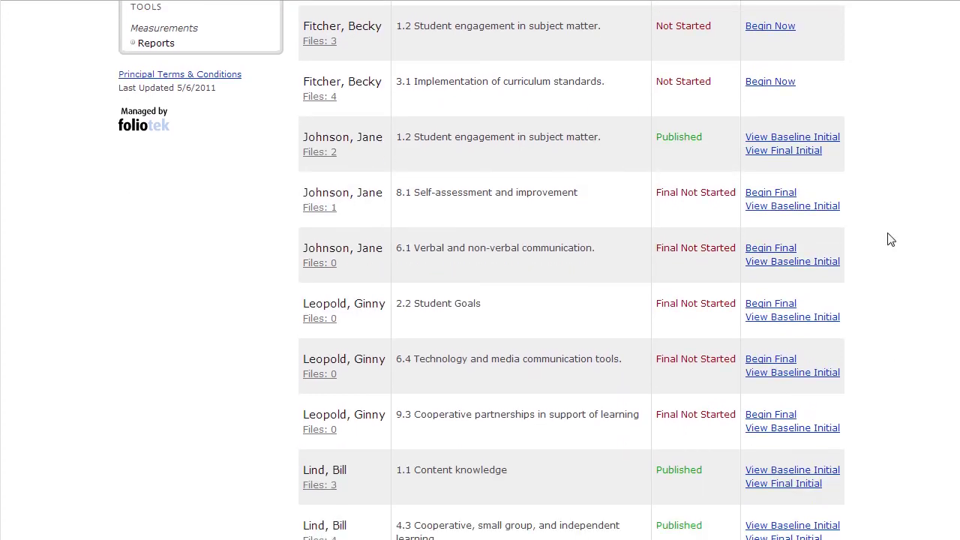
scroll(891, 240, "down", 3)
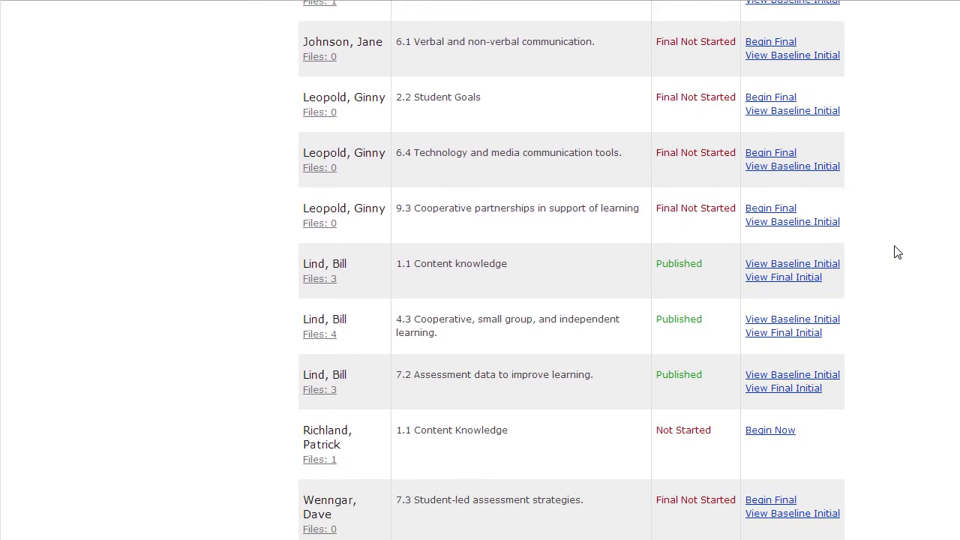
scroll(897, 259, "down", 2)
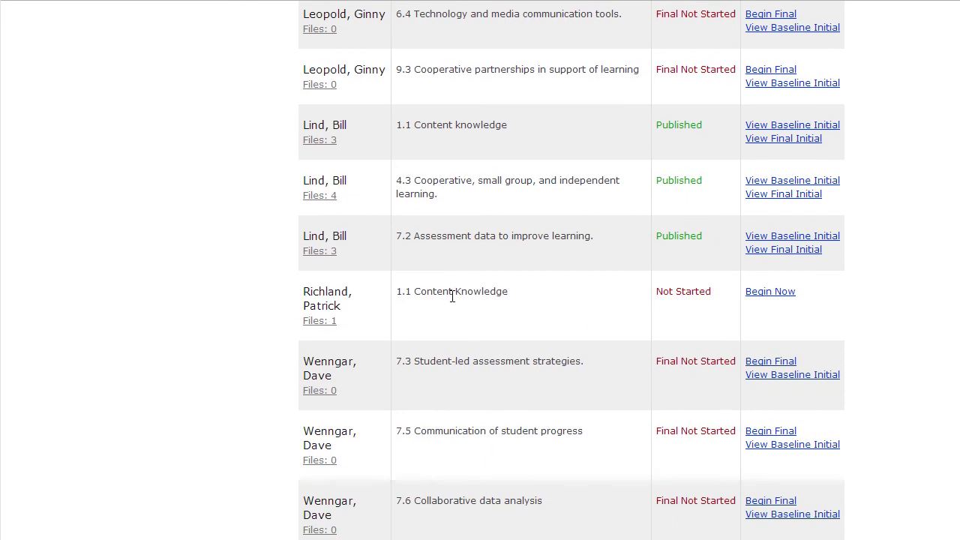
Step: Begin the 1.1 Content Knowledge evaluation and move down to the Scoring section
left_click(771, 295)
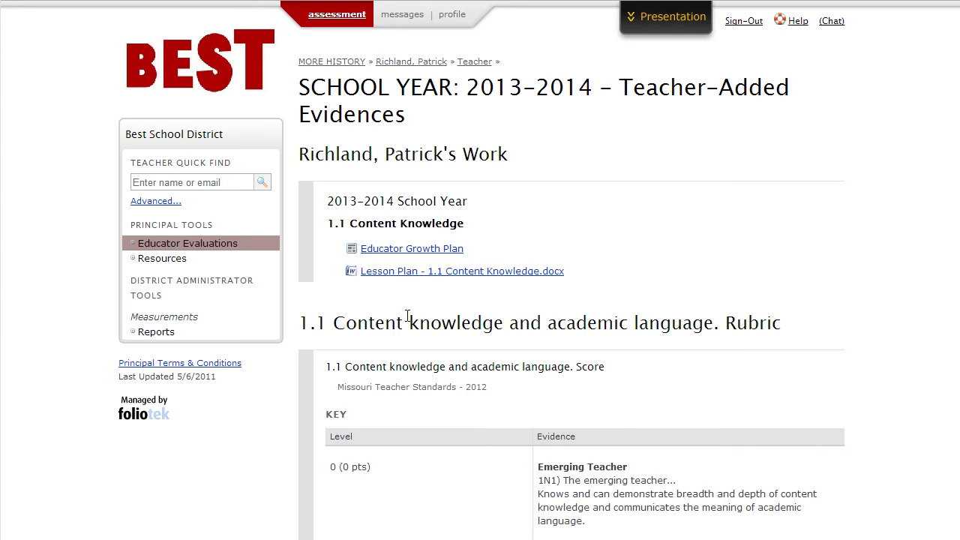
scroll(413, 330, "down", 5)
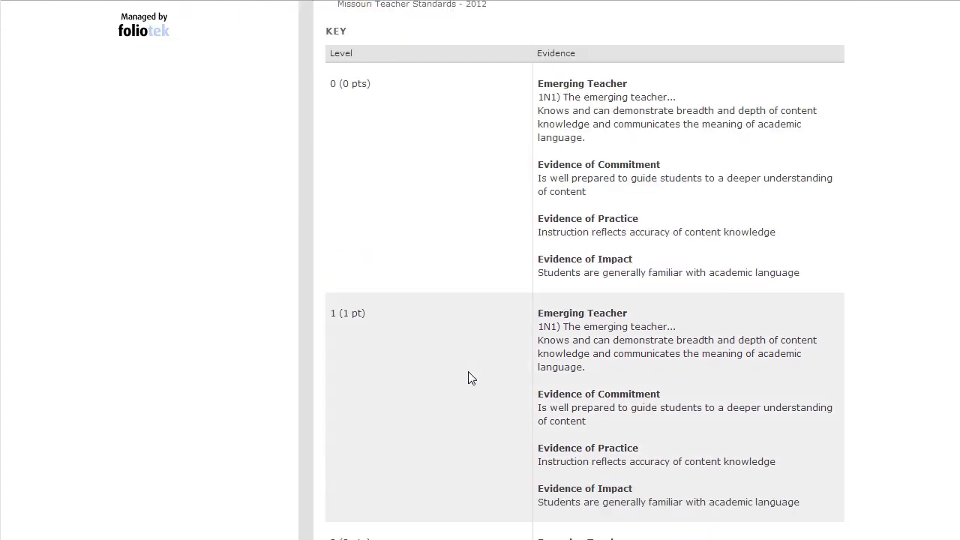
scroll(467, 370, "down", 6)
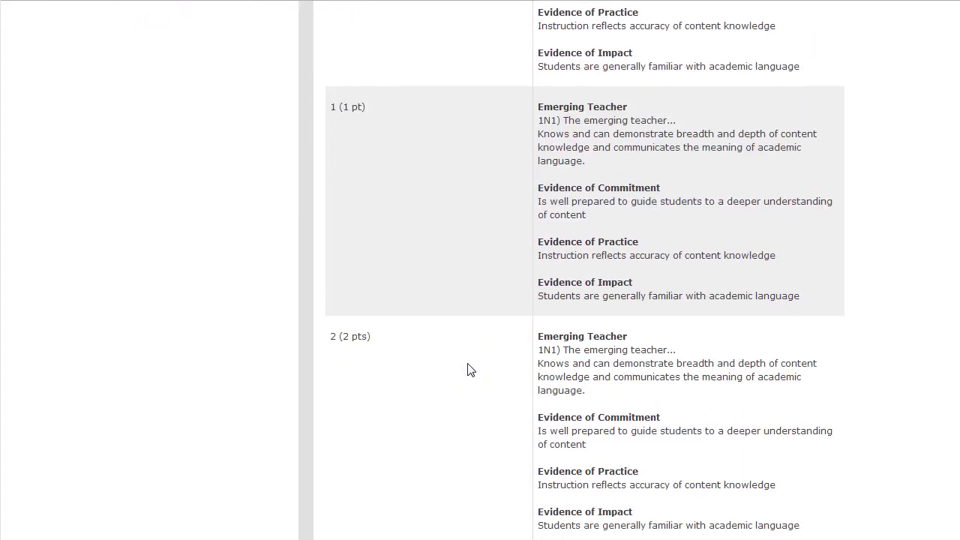
scroll(463, 377, "down", 4)
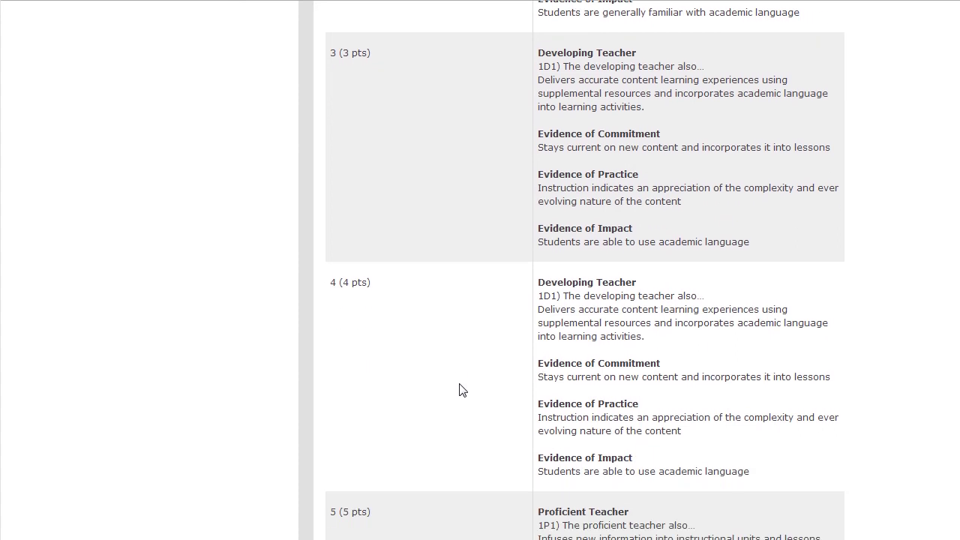
scroll(460, 389, "down", 15)
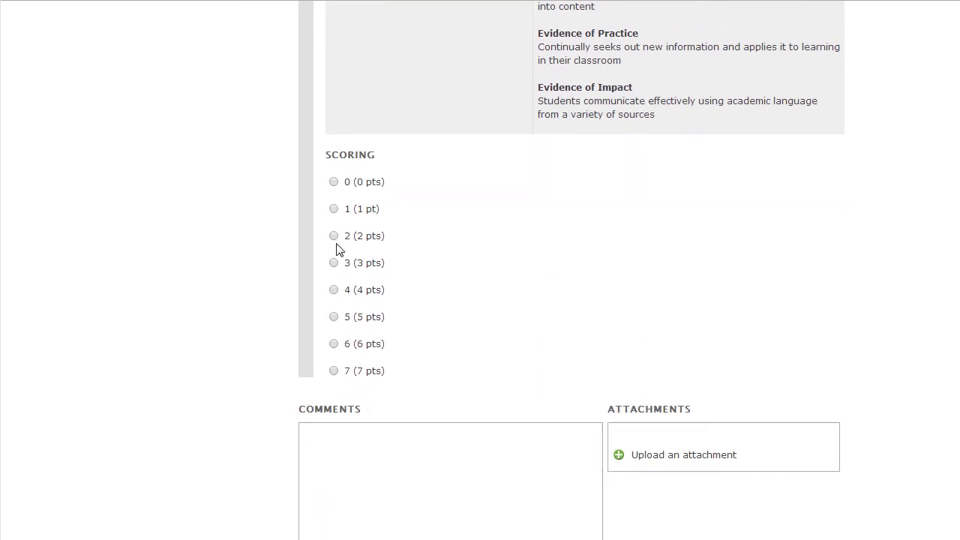
Step: Score the evidence 2 (2 pts) and enter 'Comments' as the comment
left_click(334, 237)
left_click(342, 445)
type("Comments")
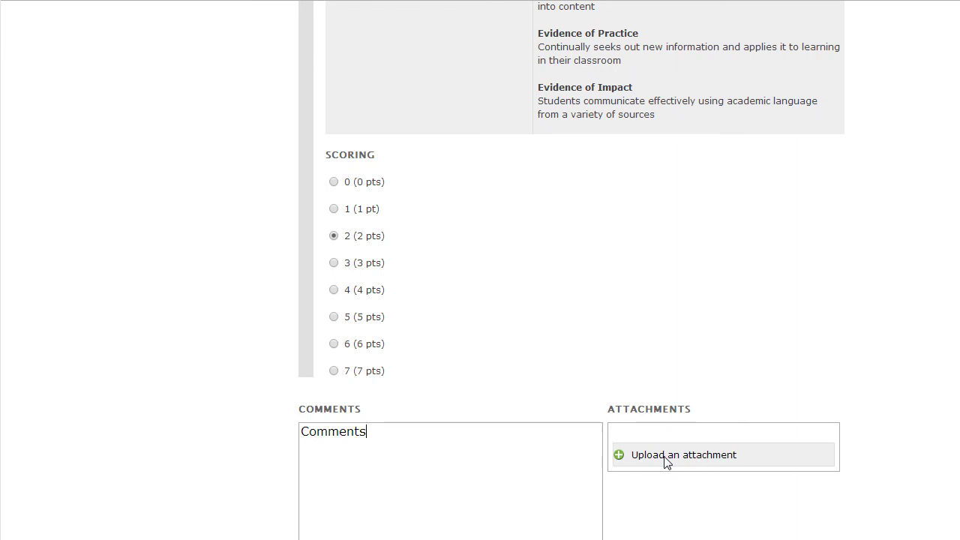
scroll(263, 473, "down", 1)
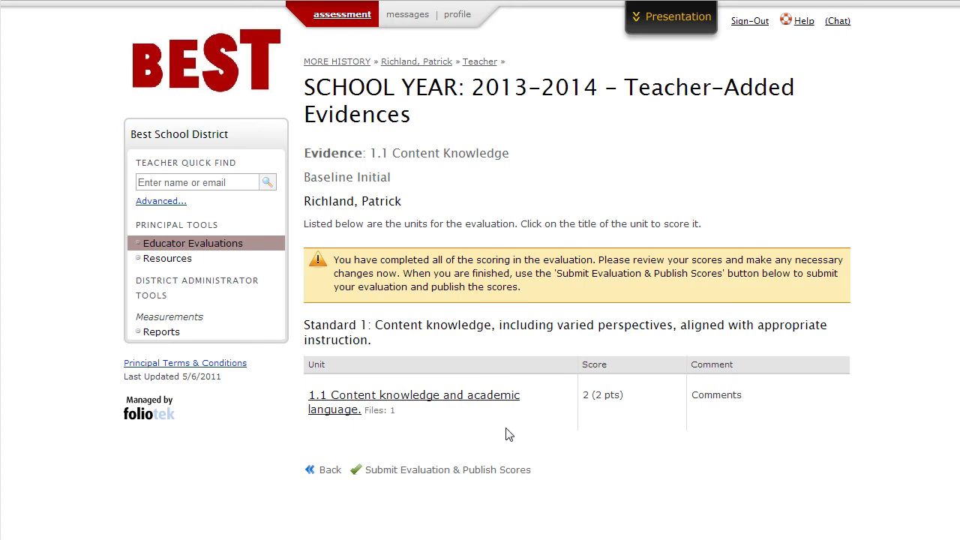
Step: Submit the evaluation, publish its scores, and return to the Teacher Evaluations list
left_click(405, 477)
left_click(327, 471)
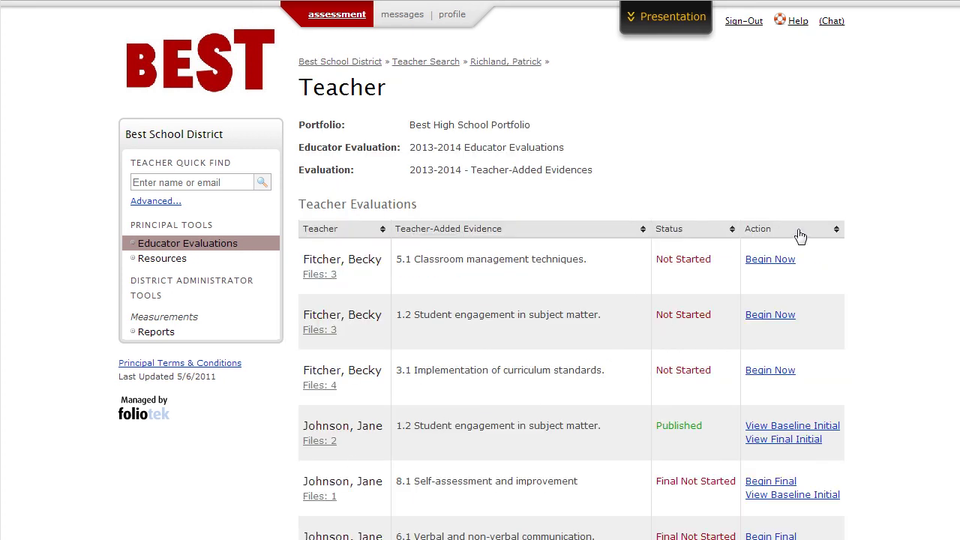
scroll(908, 284, "down", 3)
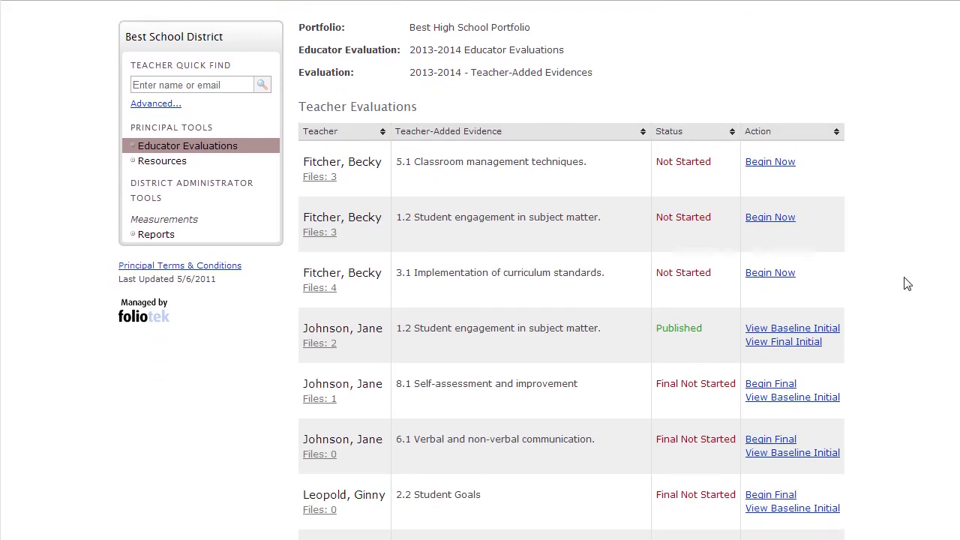
scroll(906, 287, "up", 3)
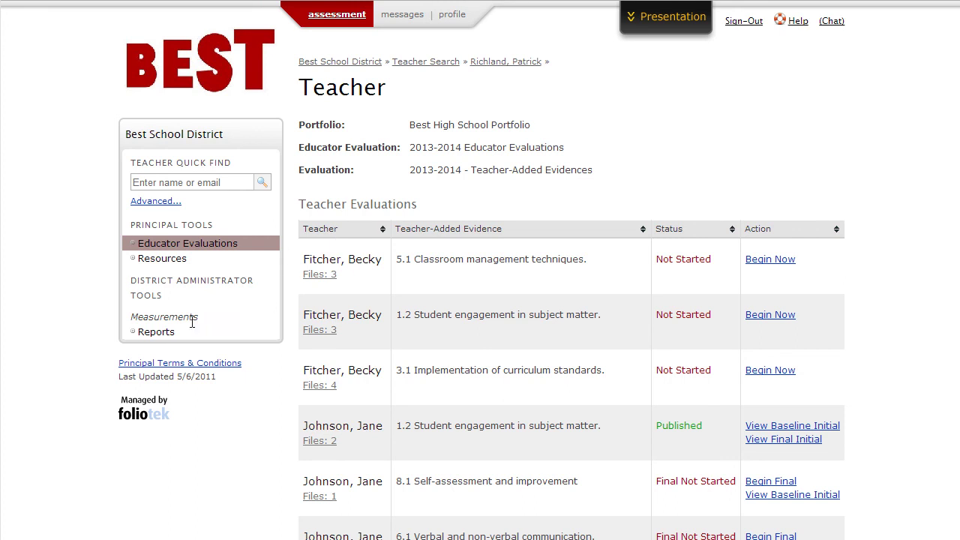
Step: Open the Reports page from the District Administrator Tools sidebar
left_click(152, 334)
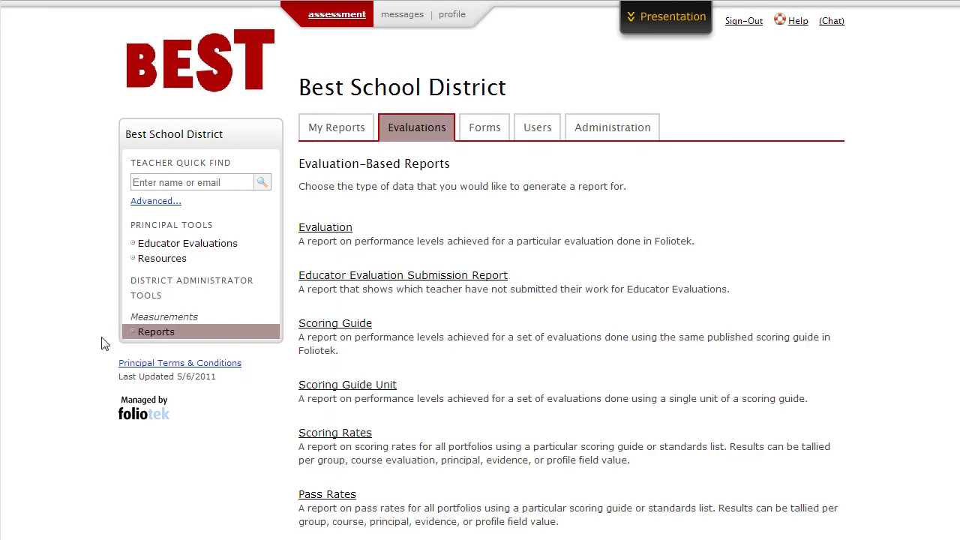